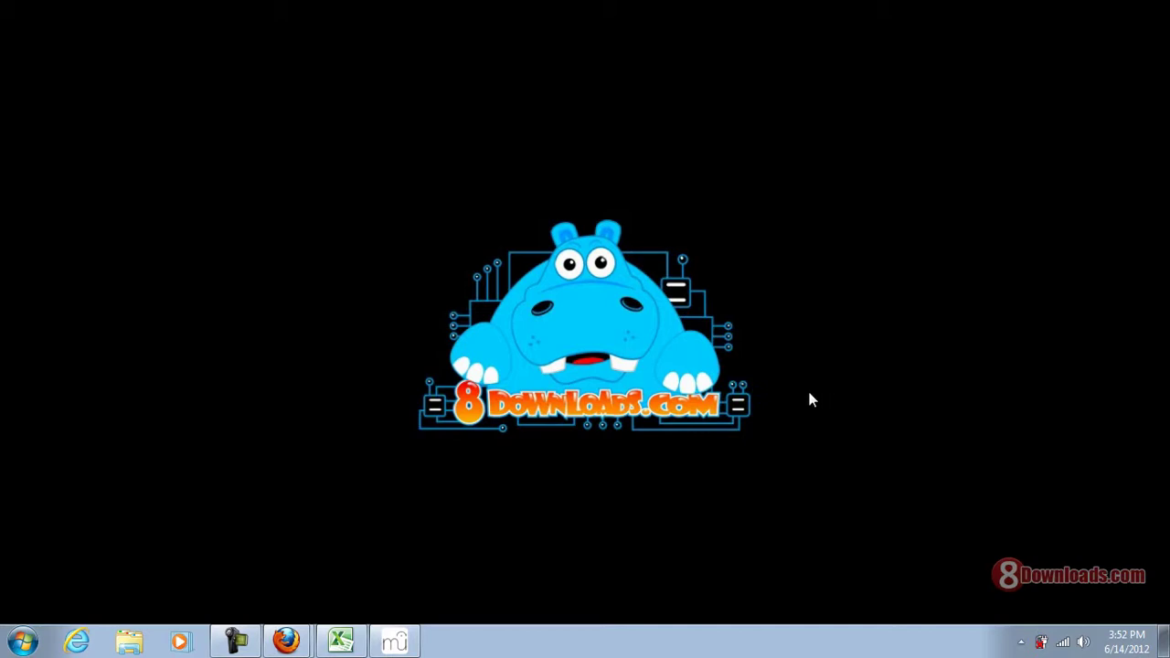
# Show the taskbar preview of the running MuseScore window with the Promenade_Example score.
pyautogui.moveTo(398, 645)
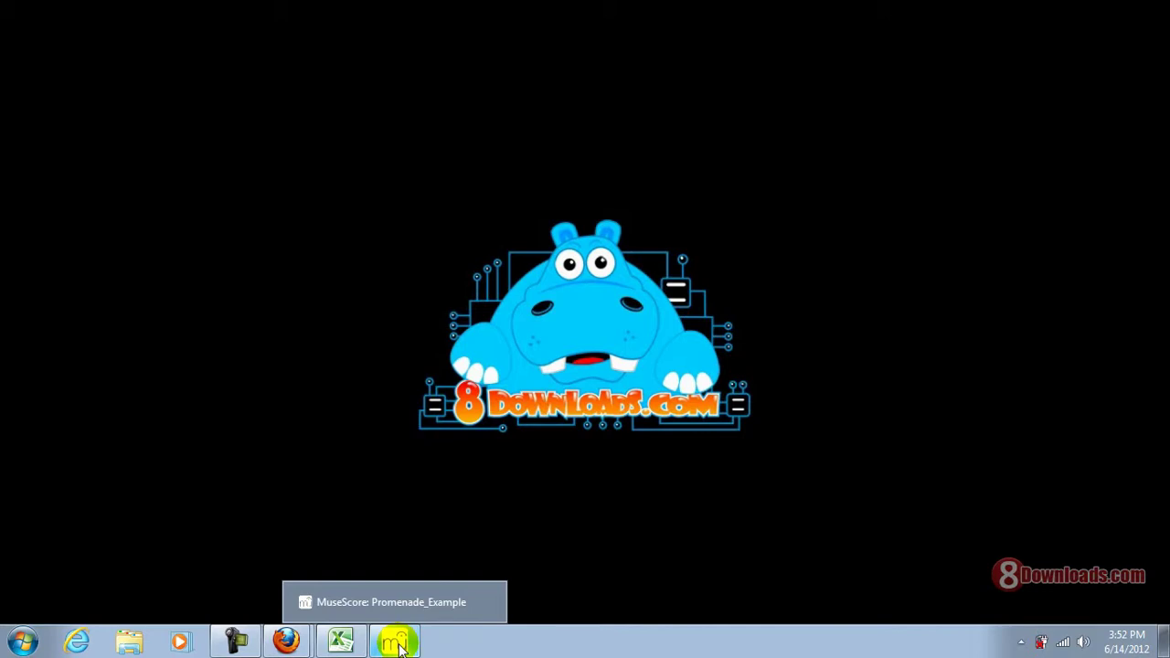
# Restore the Promenade_Example window and widen it by dragging its right edge outward.
pyautogui.click(397, 645)
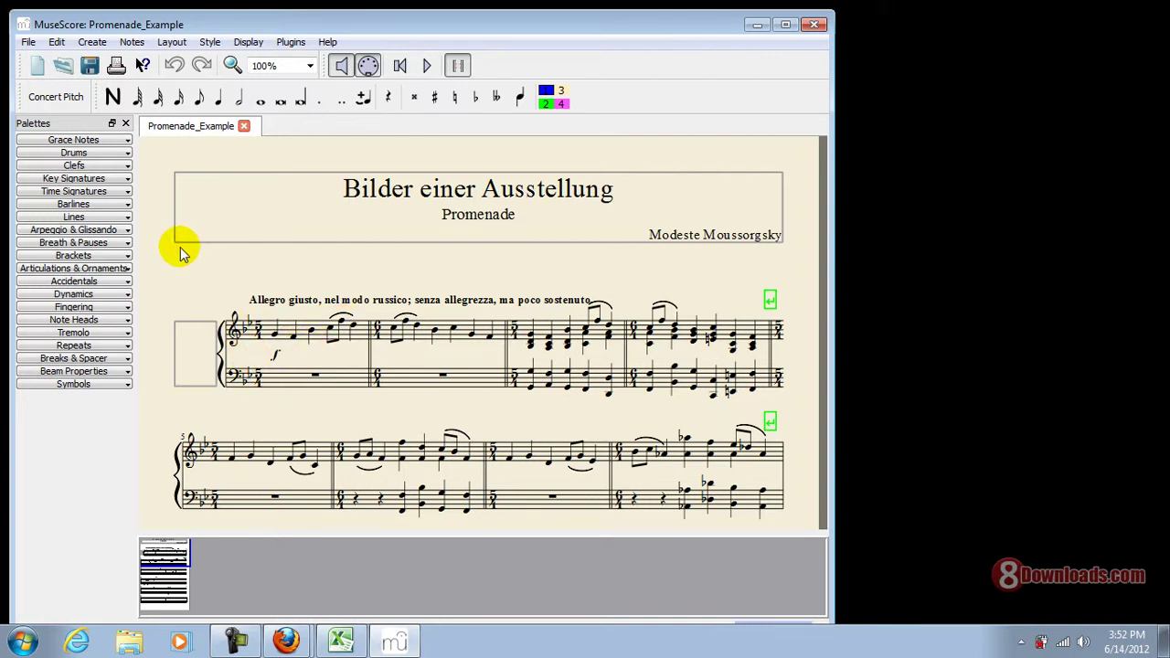
pyautogui.moveTo(830, 279); pyautogui.dragTo(1060, 279)
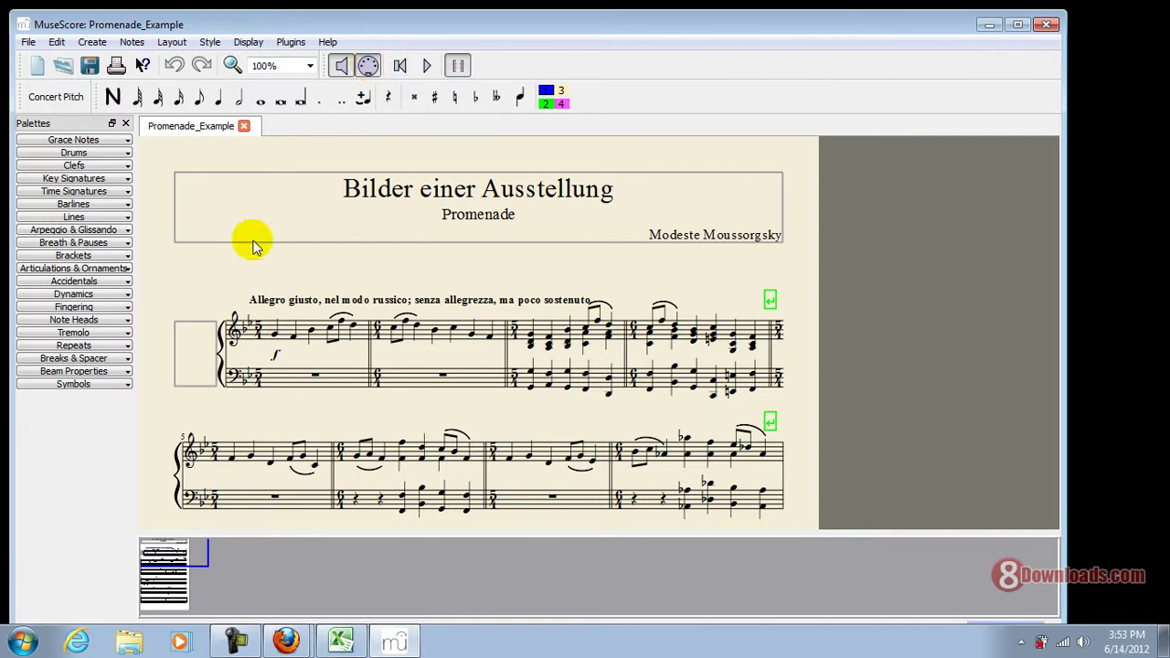
# Play the Promenade example briefly, then stop the playback.
pyautogui.click(426, 67)
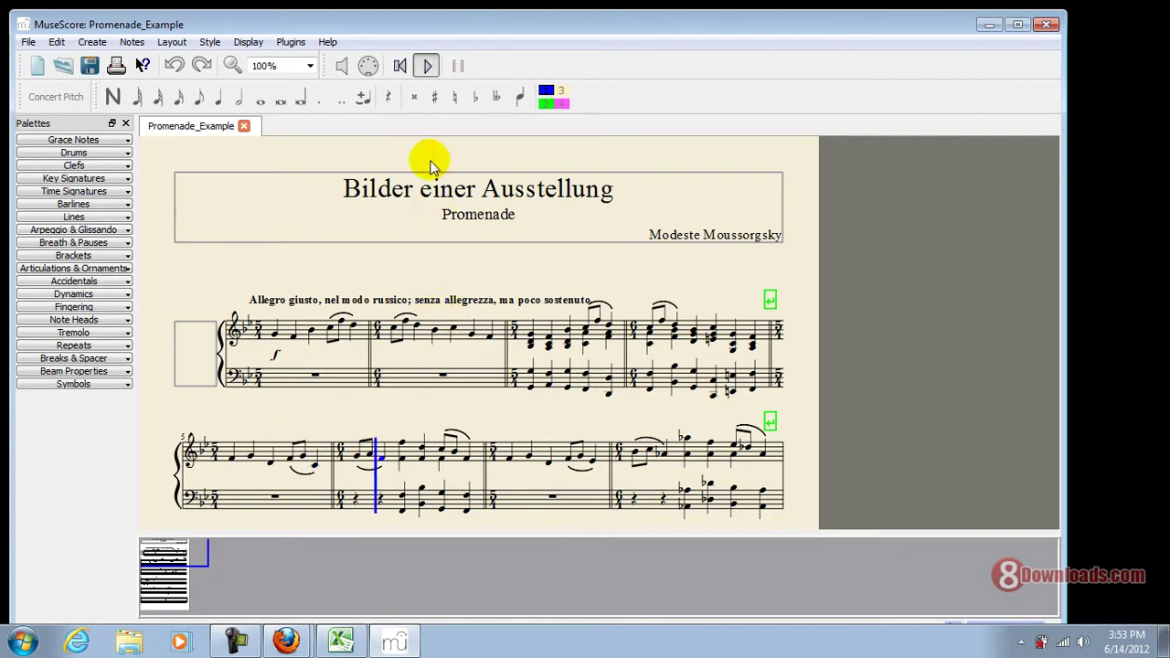
pyautogui.click(428, 66)
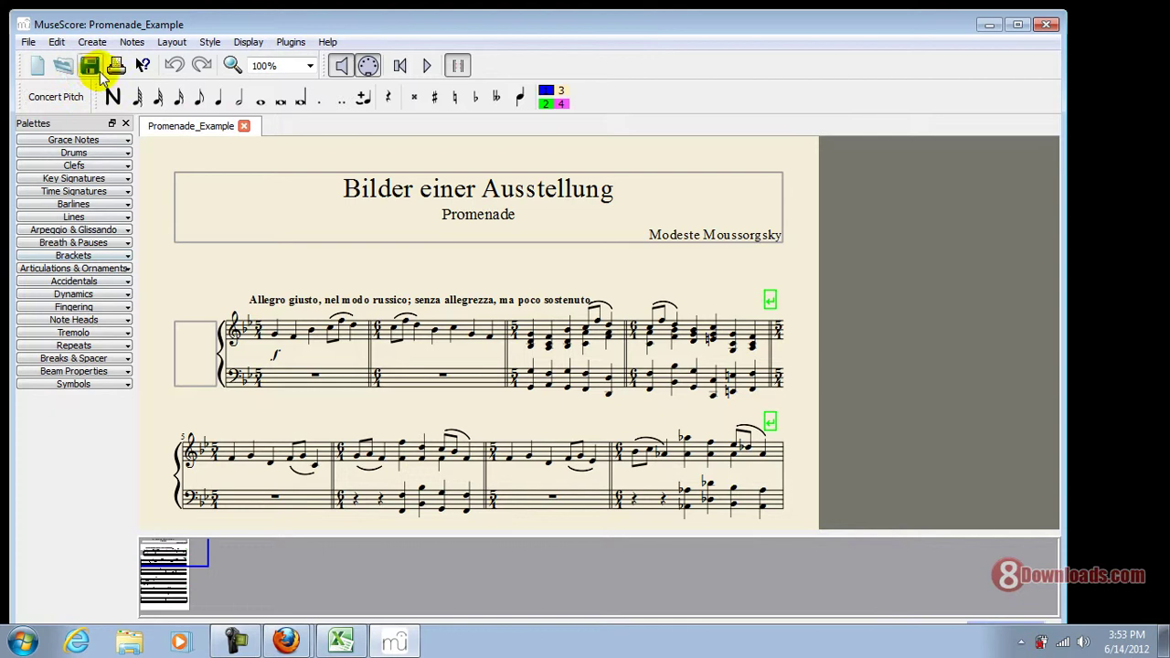
# Start a new score titled 'Bass Lesson' and add Bass Guitar as its instrument.
pyautogui.click(37, 66)
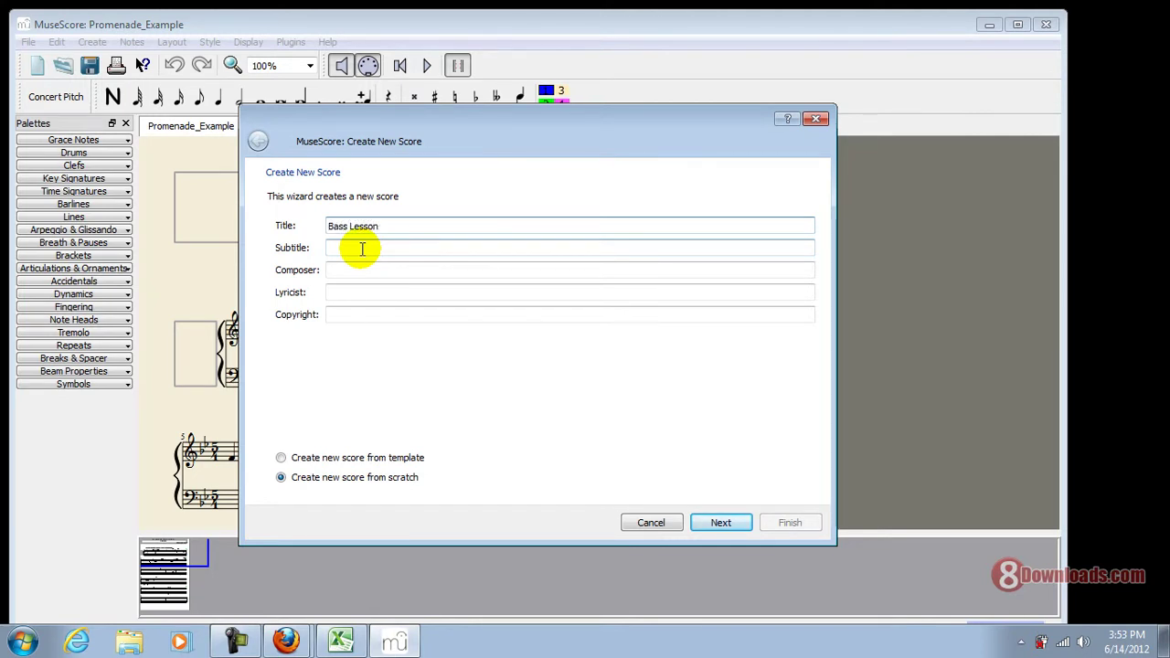
pyautogui.click(721, 523)
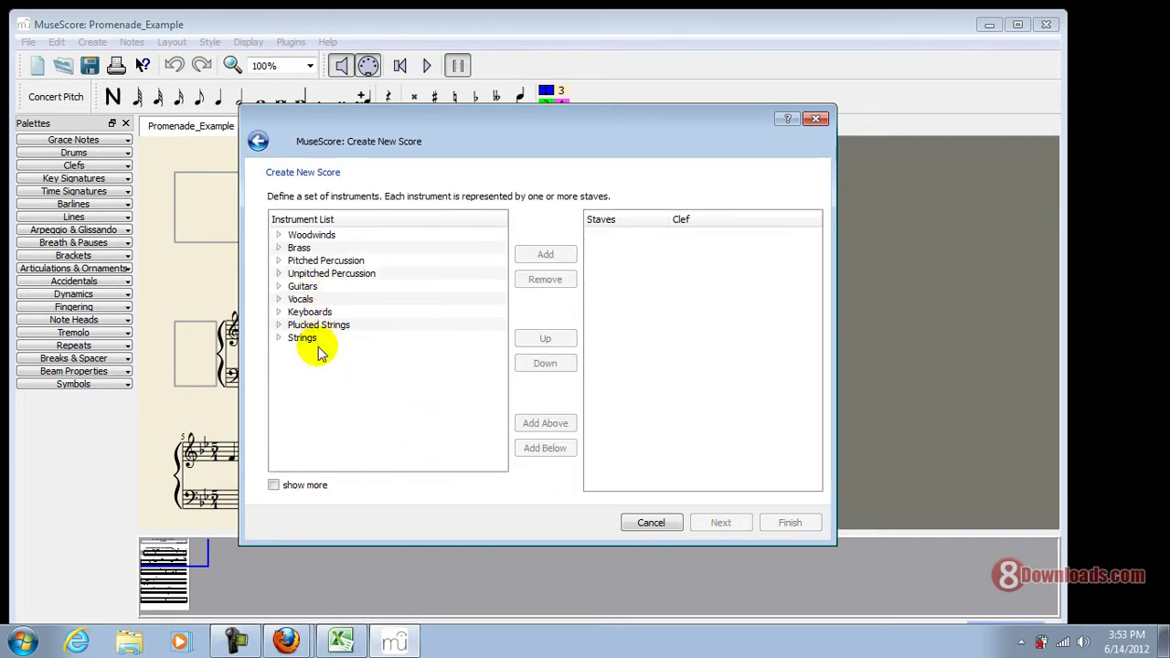
pyautogui.click(279, 337)
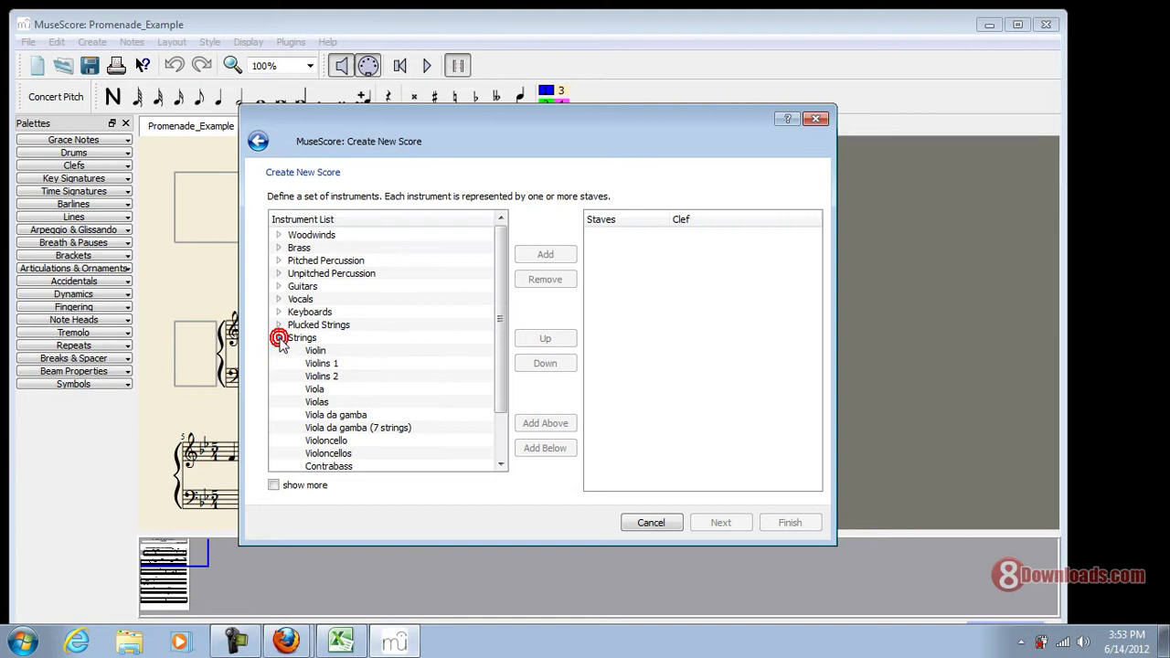
pyautogui.moveTo(501, 341); pyautogui.dragTo(502, 389)
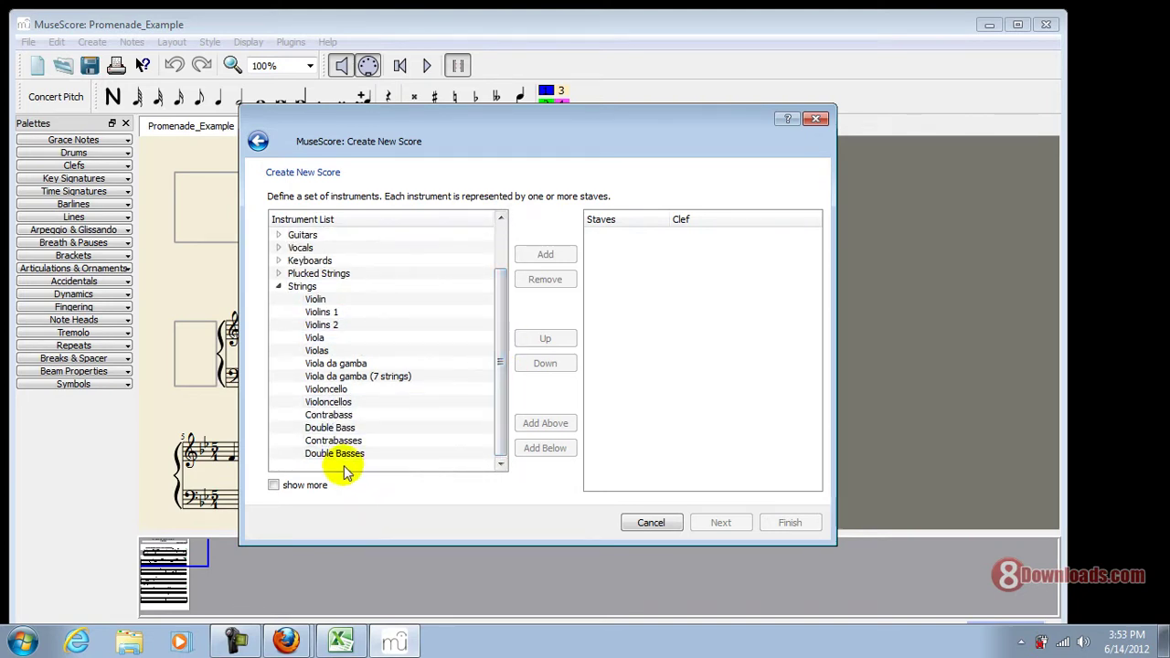
pyautogui.click(320, 416)
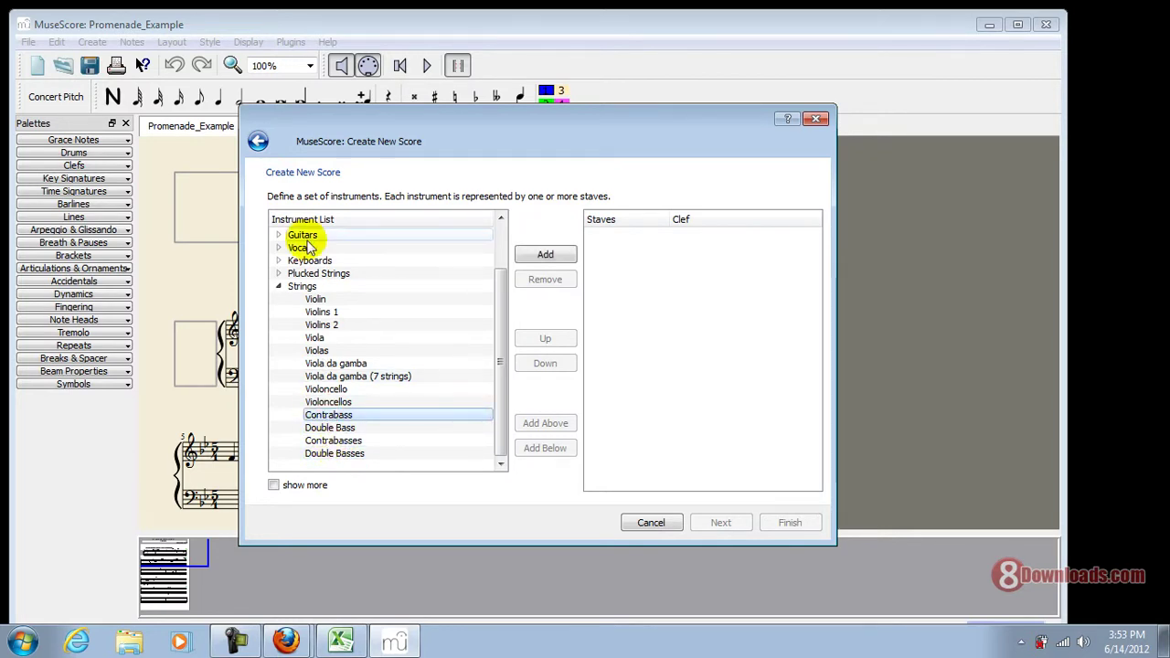
pyautogui.click(279, 235)
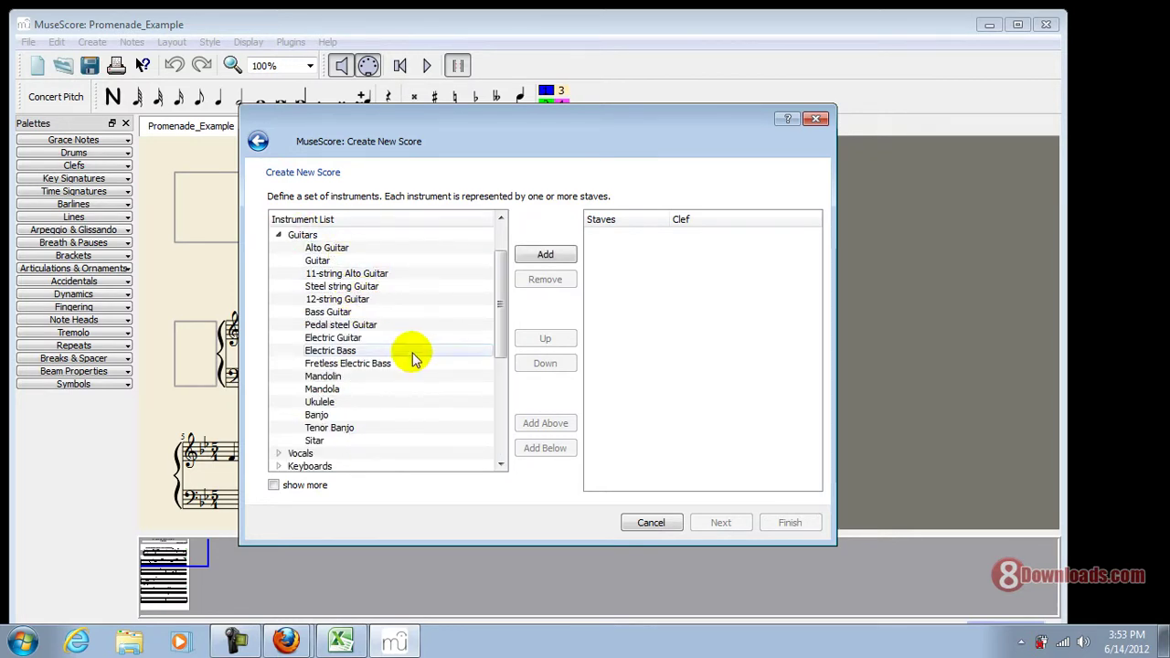
pyautogui.click(335, 312)
pyautogui.click(544, 254)
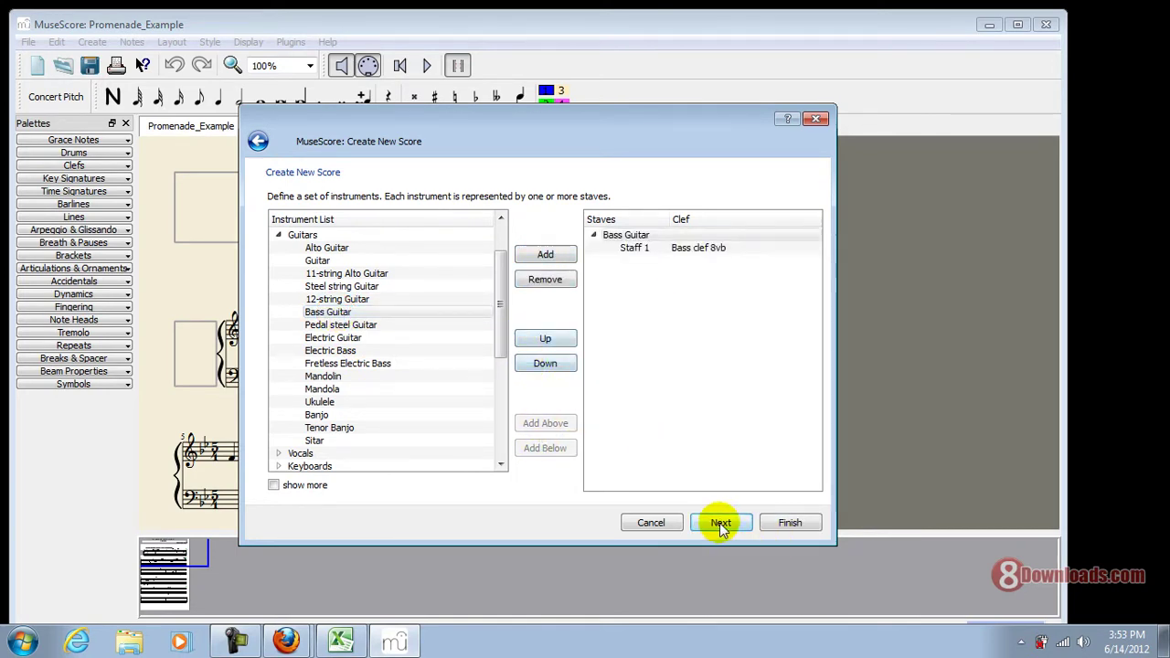
# Keep no key signature, 4/4 time and 12 measures, and finish the score.
pyautogui.click(721, 524)
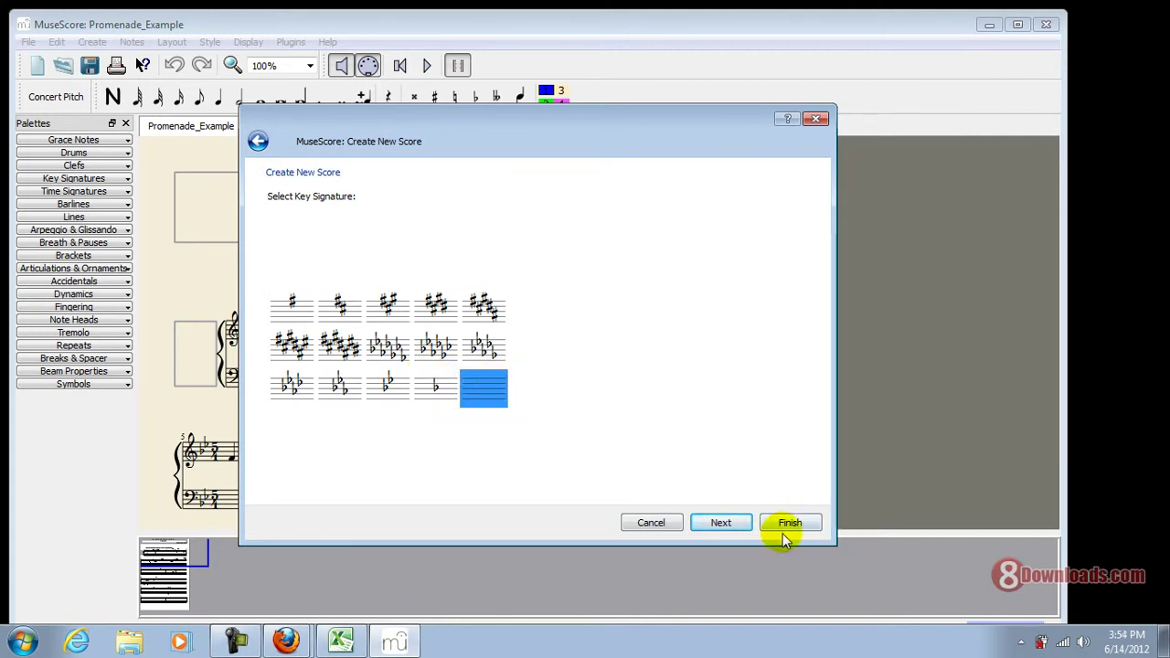
pyautogui.click(725, 522)
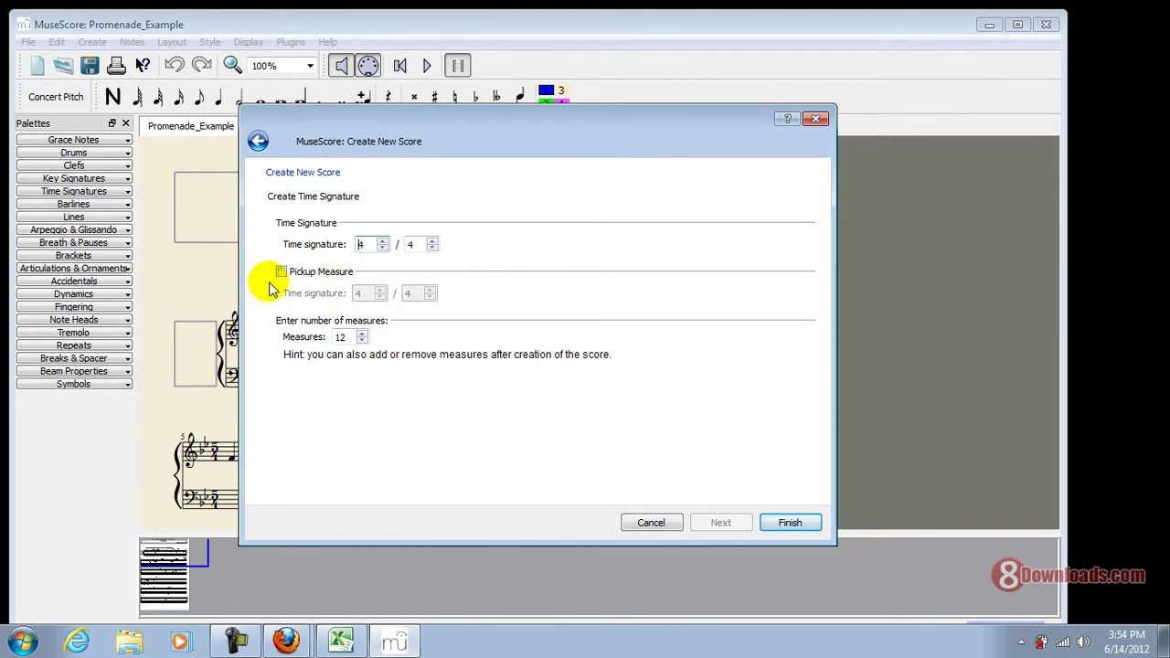
pyautogui.click(786, 520)
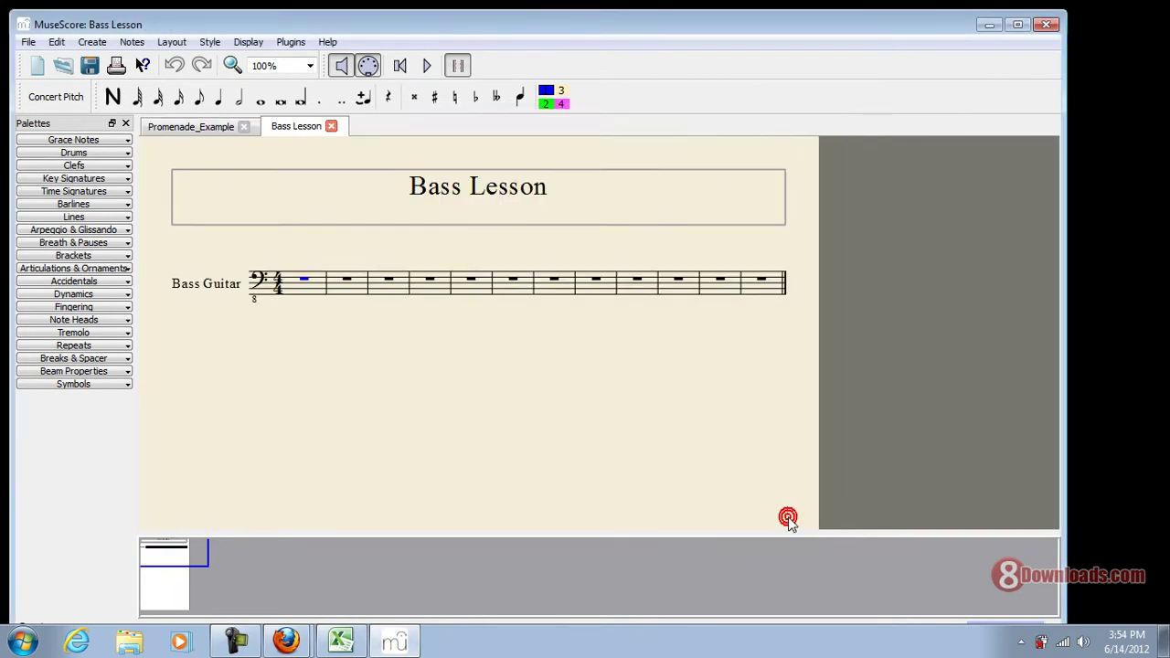
# In note input mode, split measure 1 into quarter and half rests, then cut the half rest.
pyautogui.click(304, 282)
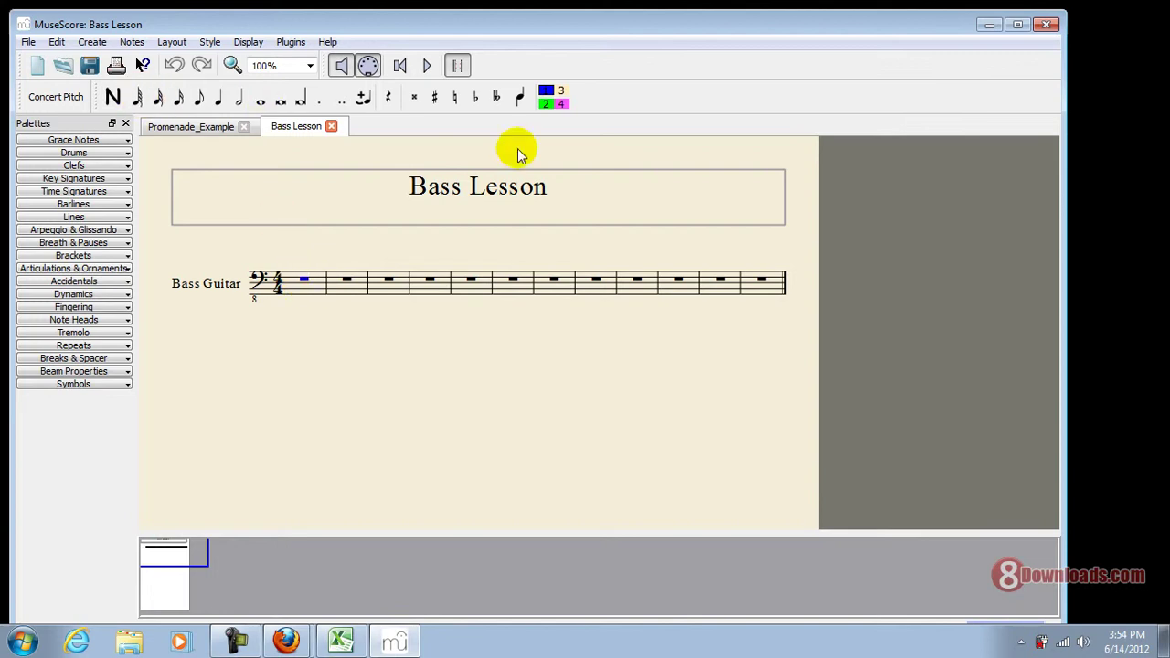
pyautogui.press('n')
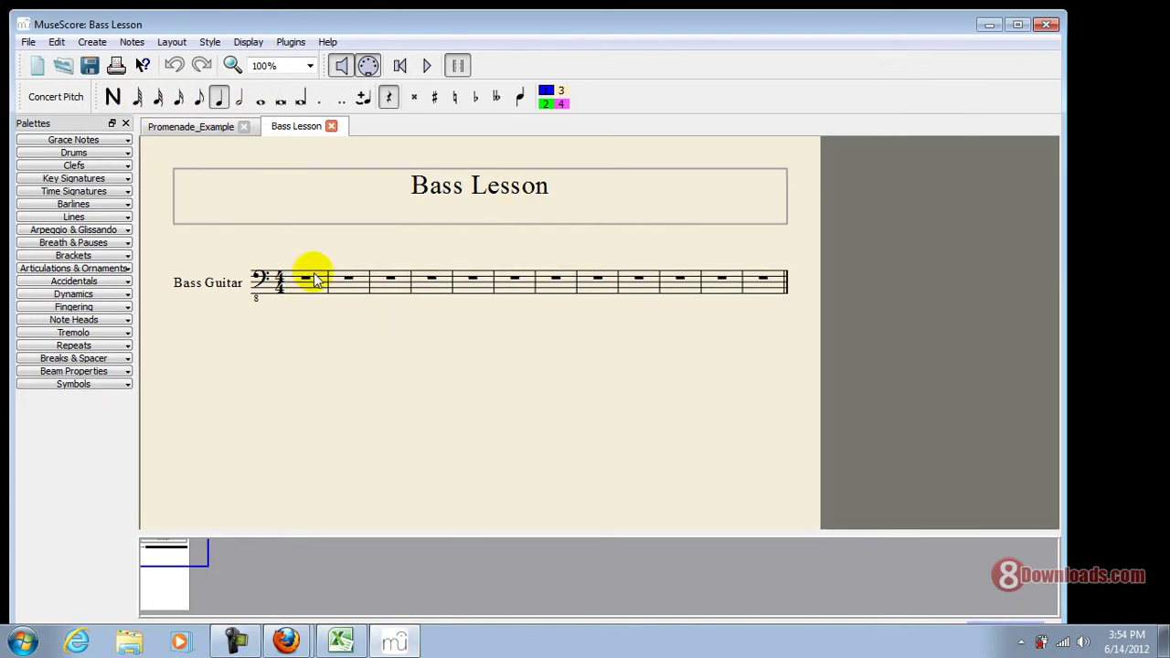
pyautogui.click(309, 279)
pyautogui.click(308, 283)
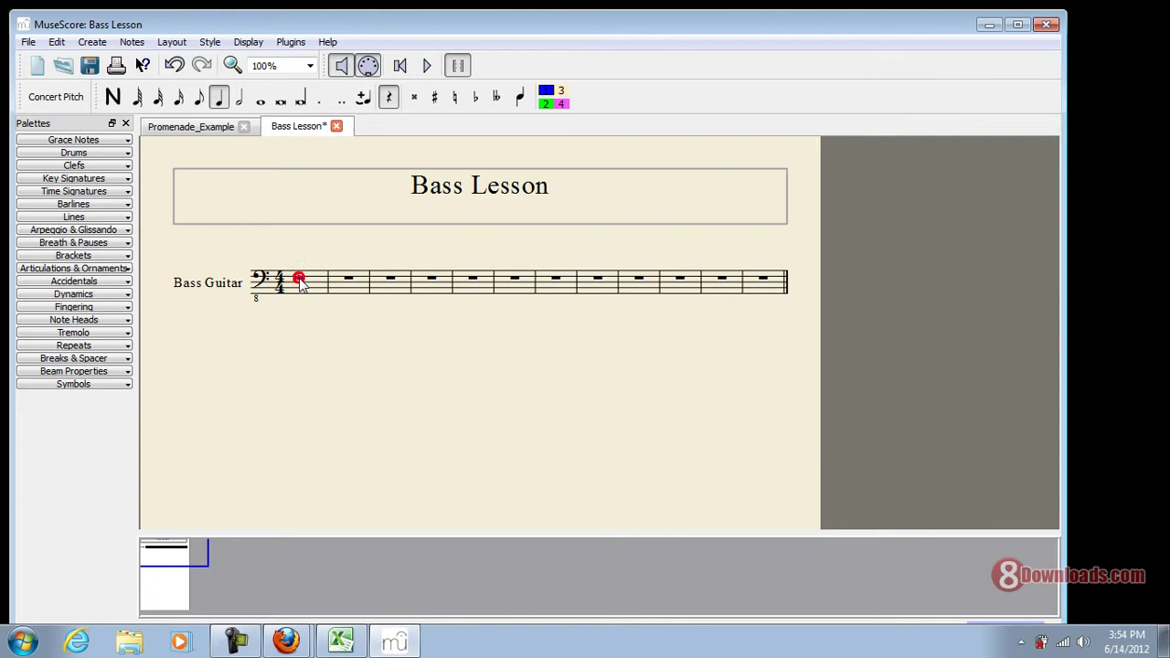
pyautogui.click(306, 285)
pyautogui.click(239, 99)
pyautogui.click(221, 98)
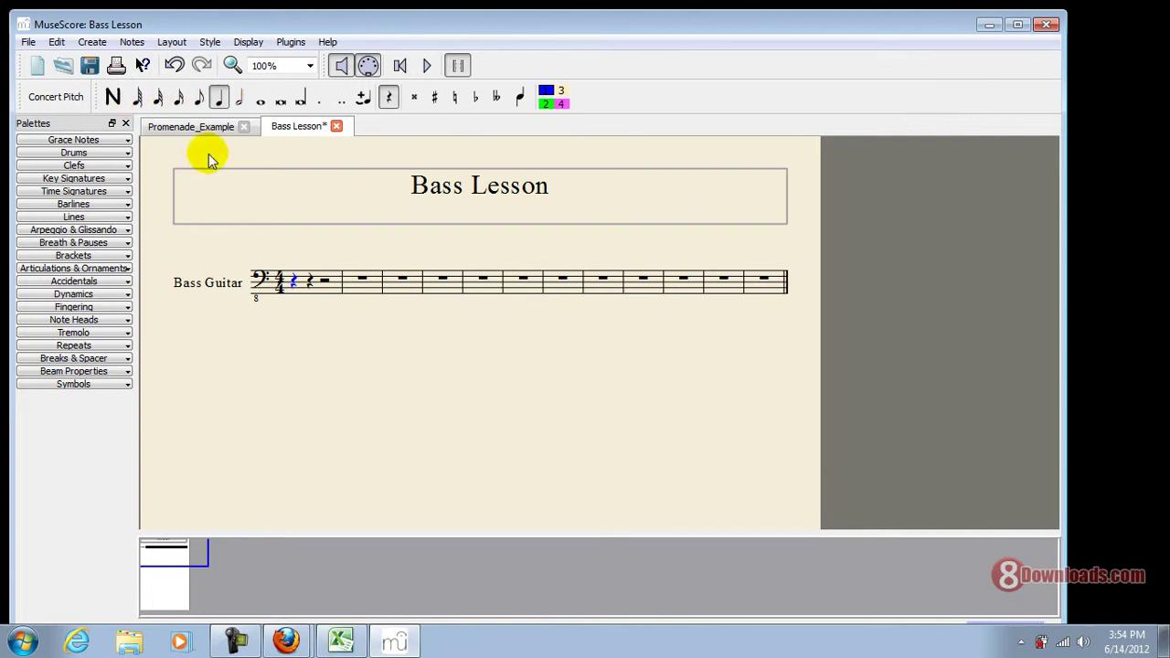
pyautogui.click(315, 279)
pyautogui.rightClick(319, 279)
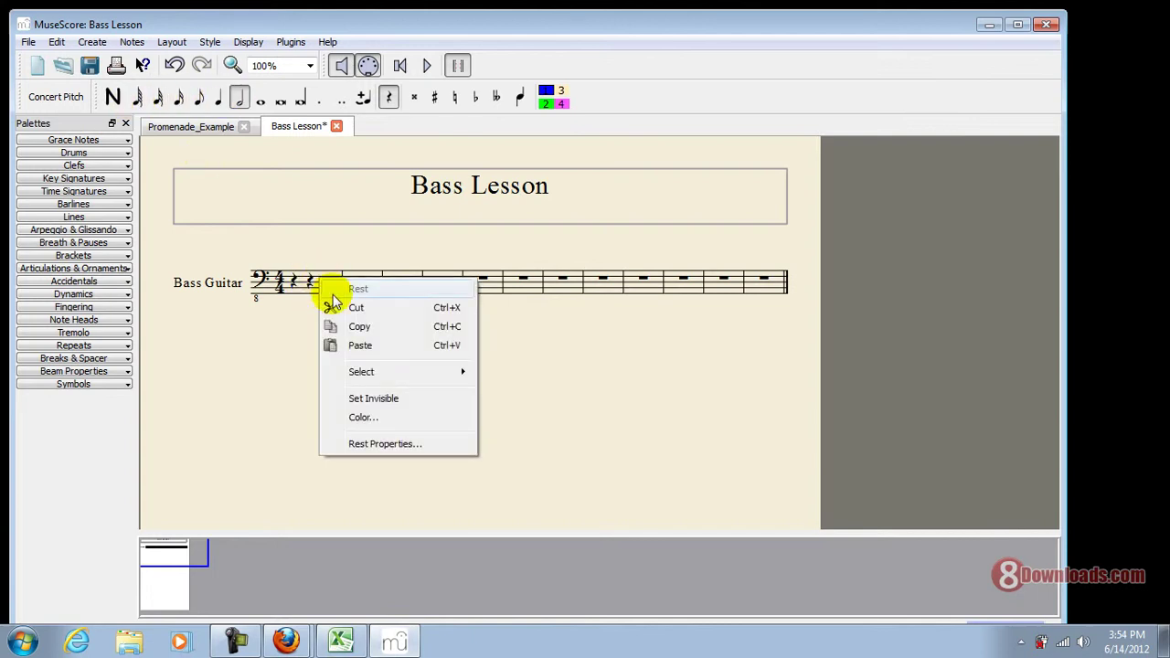
pyautogui.click(358, 308)
pyautogui.click(312, 283)
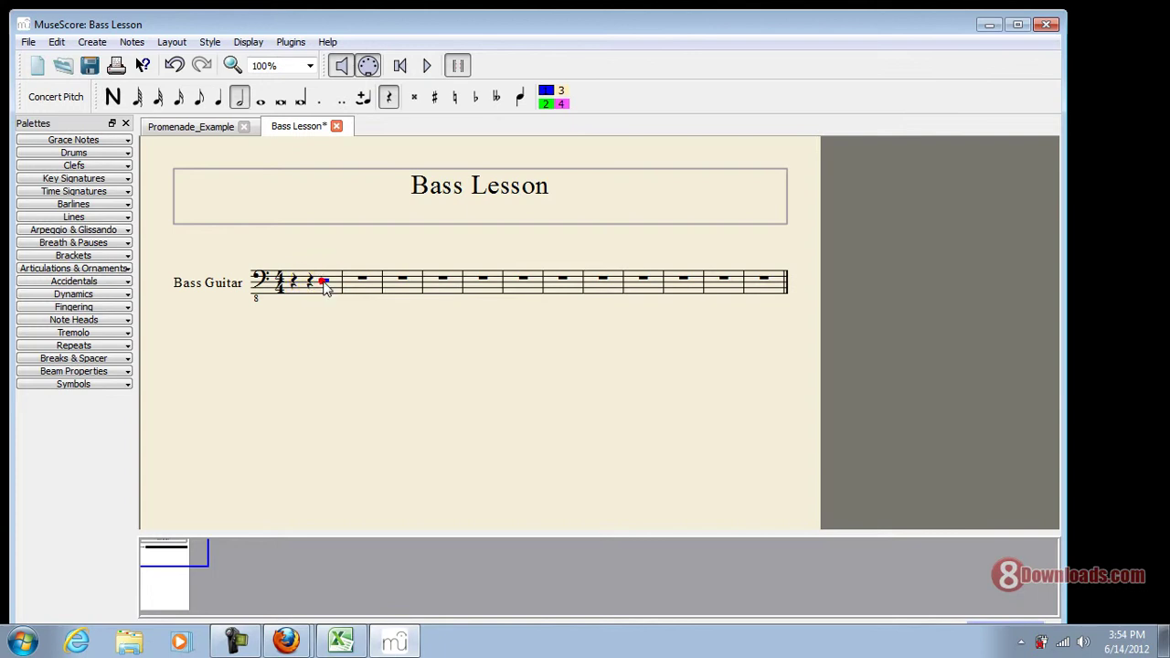
pyautogui.click(325, 282)
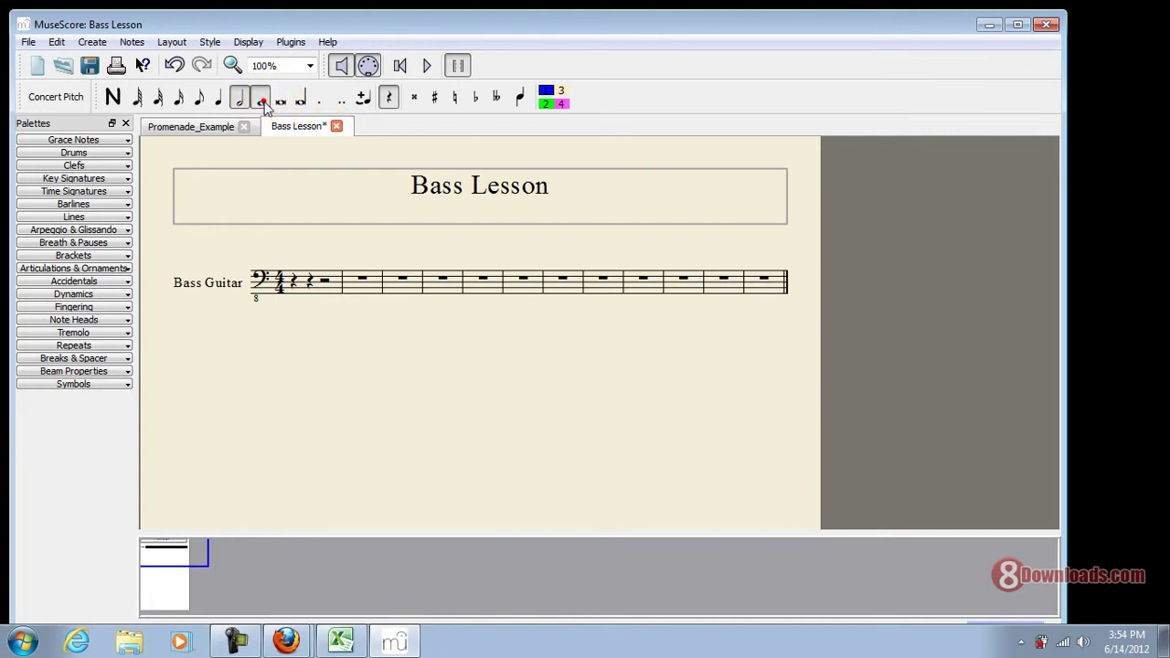
# Select measure 2's rest and set the entry duration to a quarter note.
pyautogui.click(363, 279)
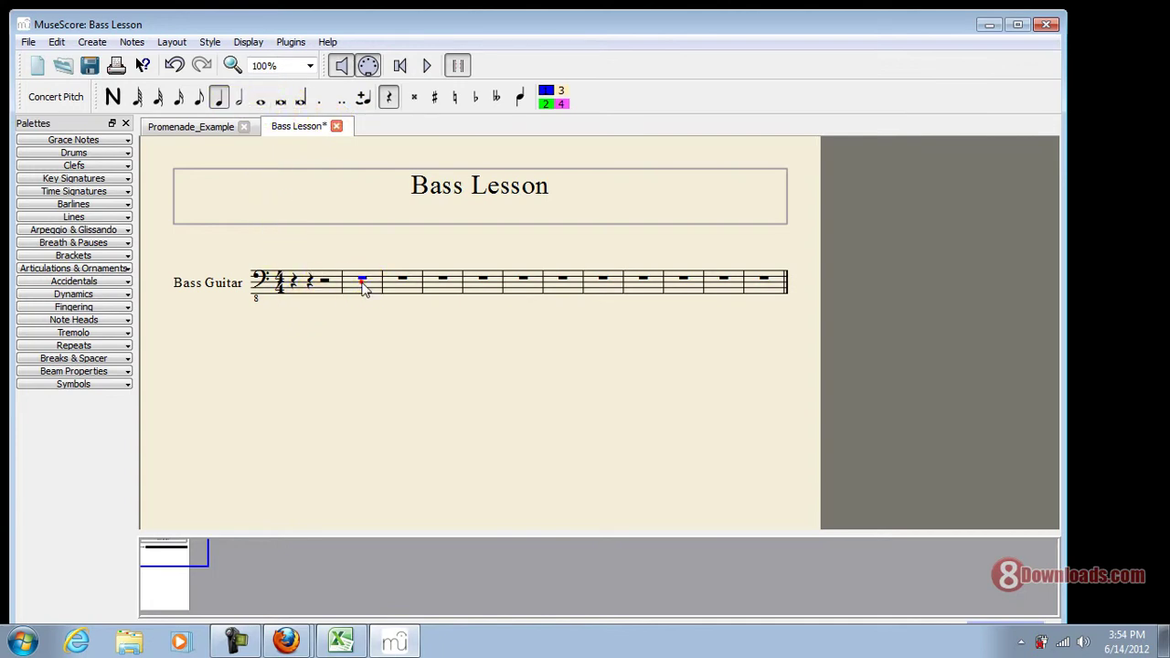
pyautogui.click(262, 98)
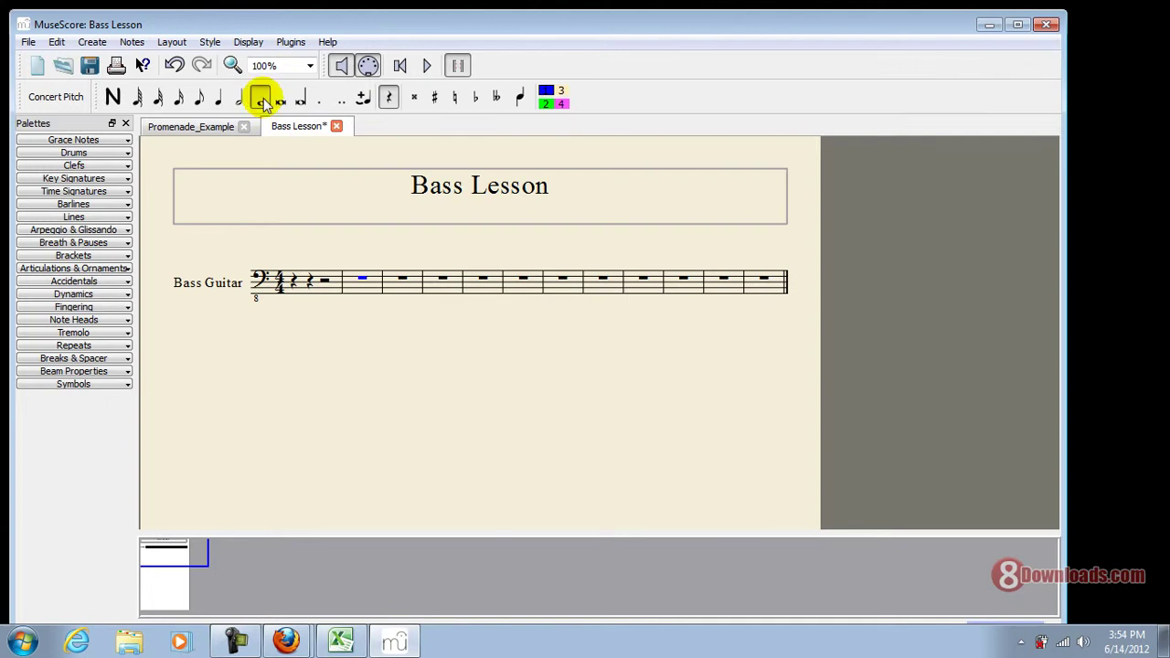
pyautogui.click(261, 98)
pyautogui.click(282, 101)
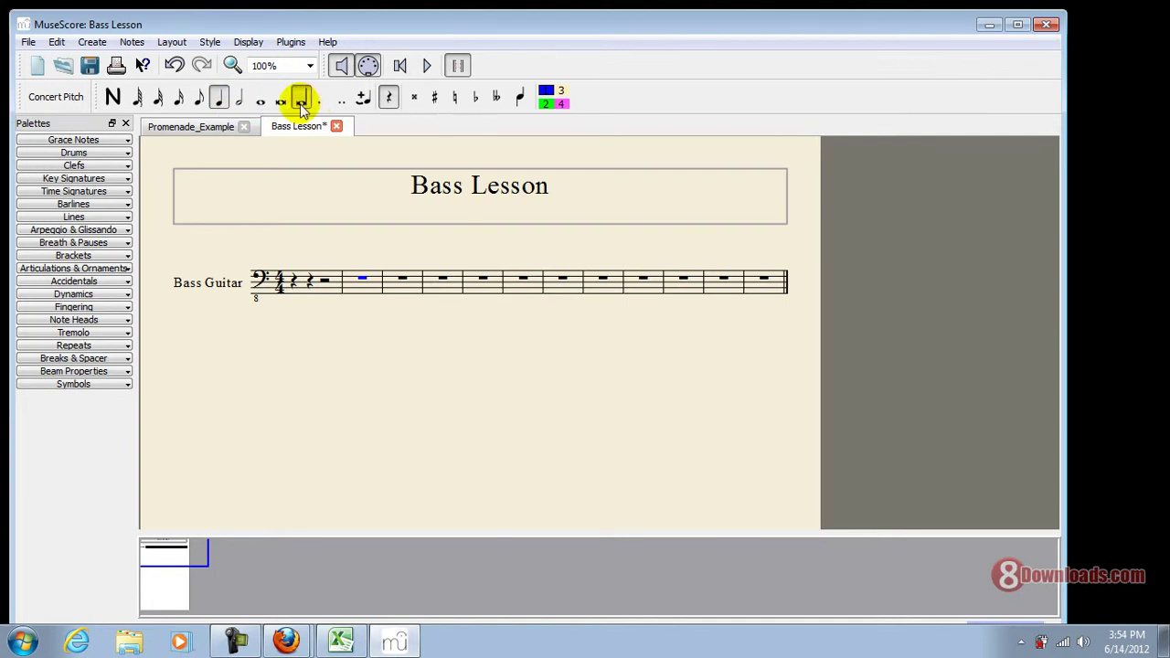
pyautogui.click(300, 102)
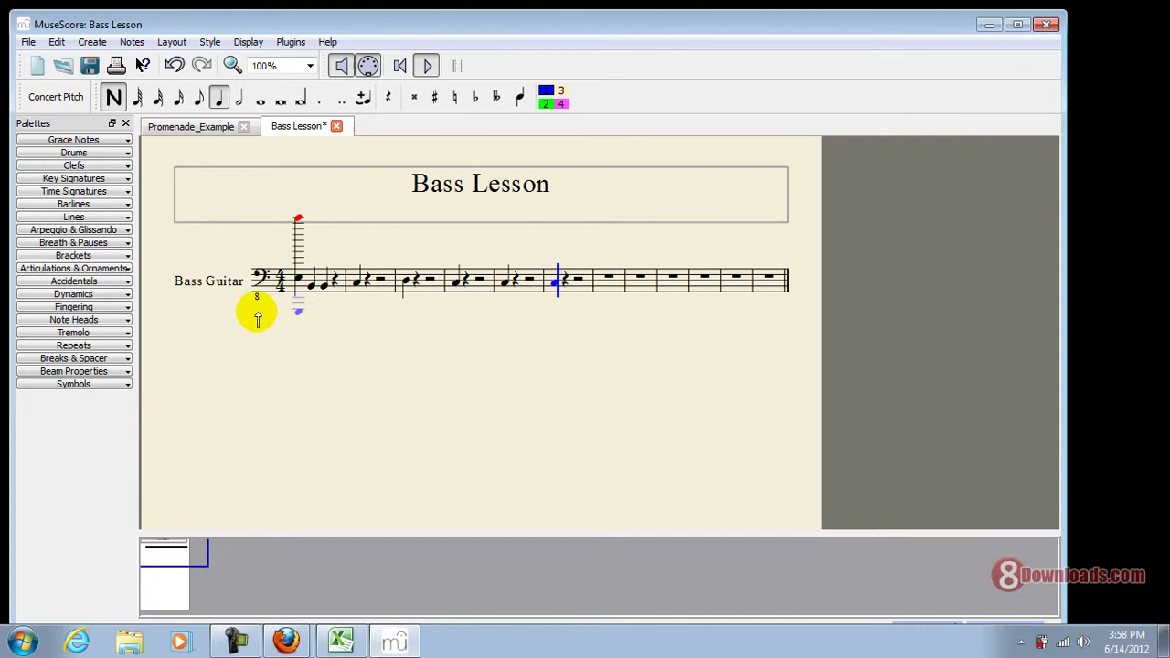
# Add G and C to measure 7 and a two-note chord at the start of measure 8.
pyautogui.press('Right')
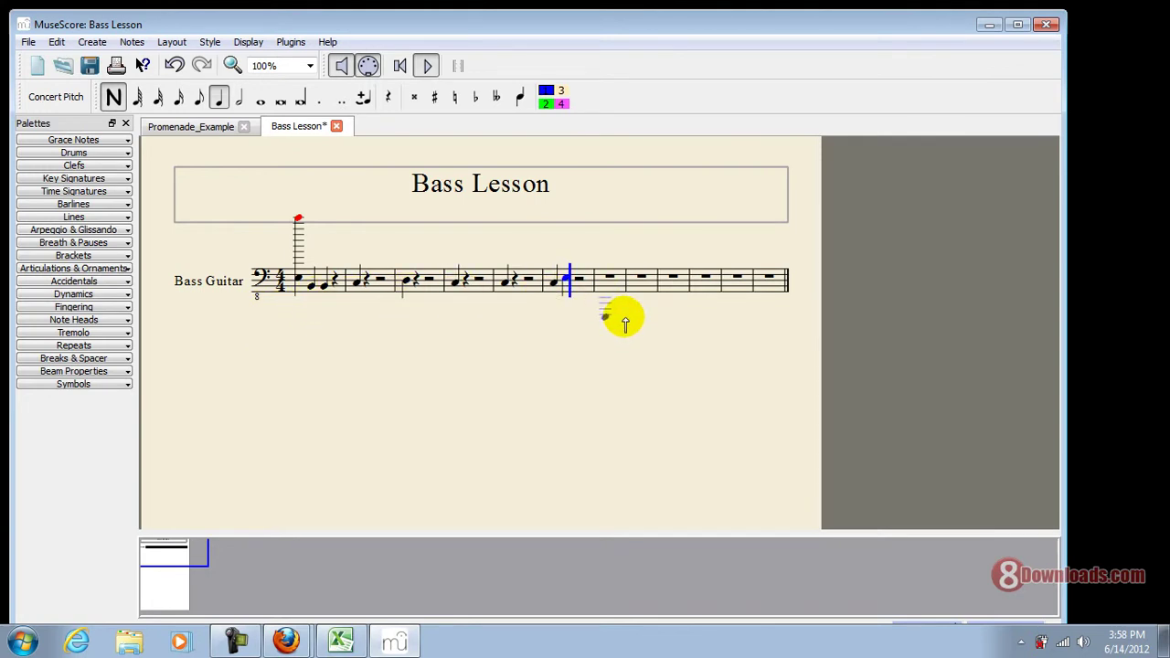
pyautogui.press('g')
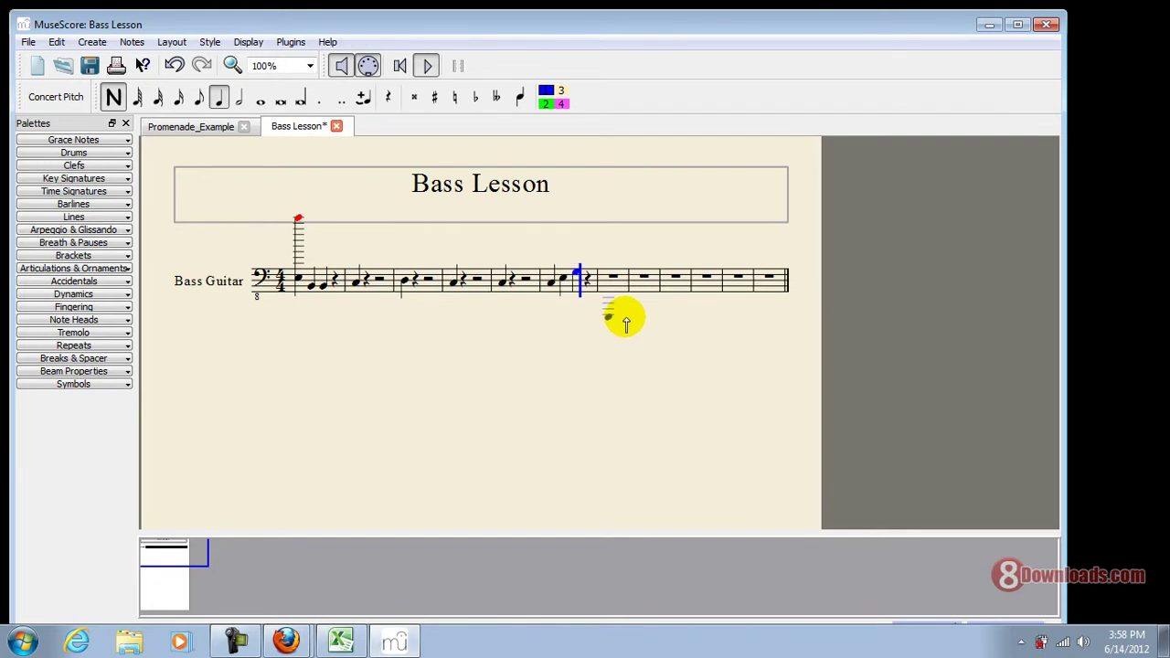
pyautogui.press('c')
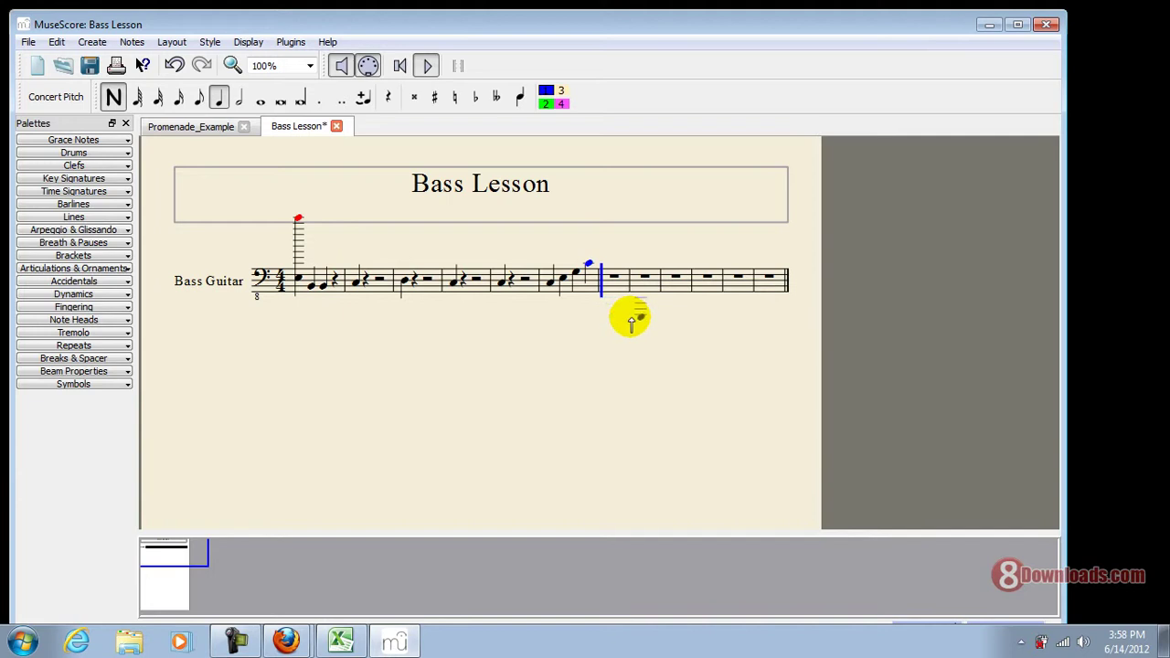
pyautogui.click(600, 267)
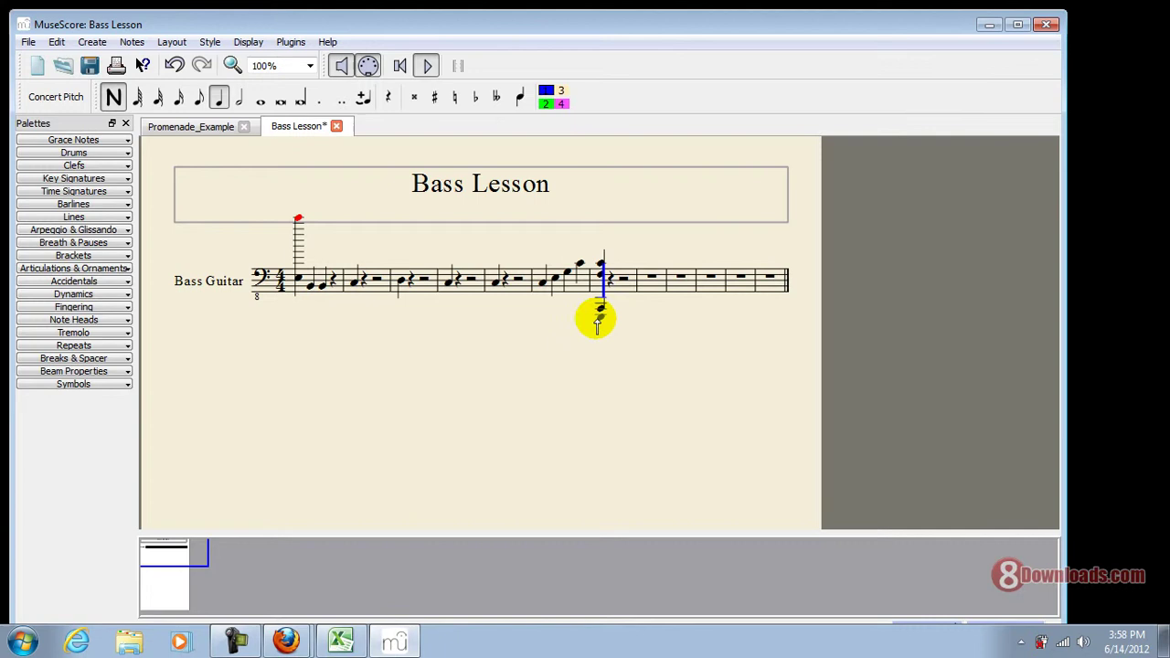
pyautogui.click(599, 315)
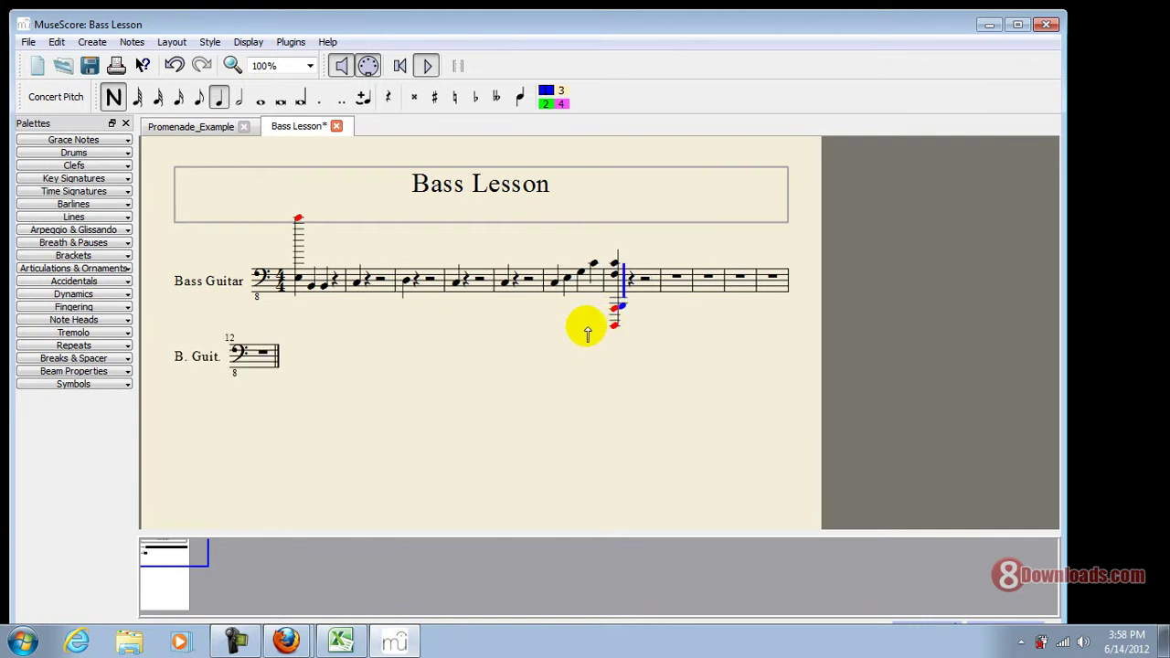
# Enter notes through measures 8–10, covering all four beats of measure 10, and start measure 11.
pyautogui.click(653, 283)
pyautogui.click(658, 283)
pyautogui.click(680, 291)
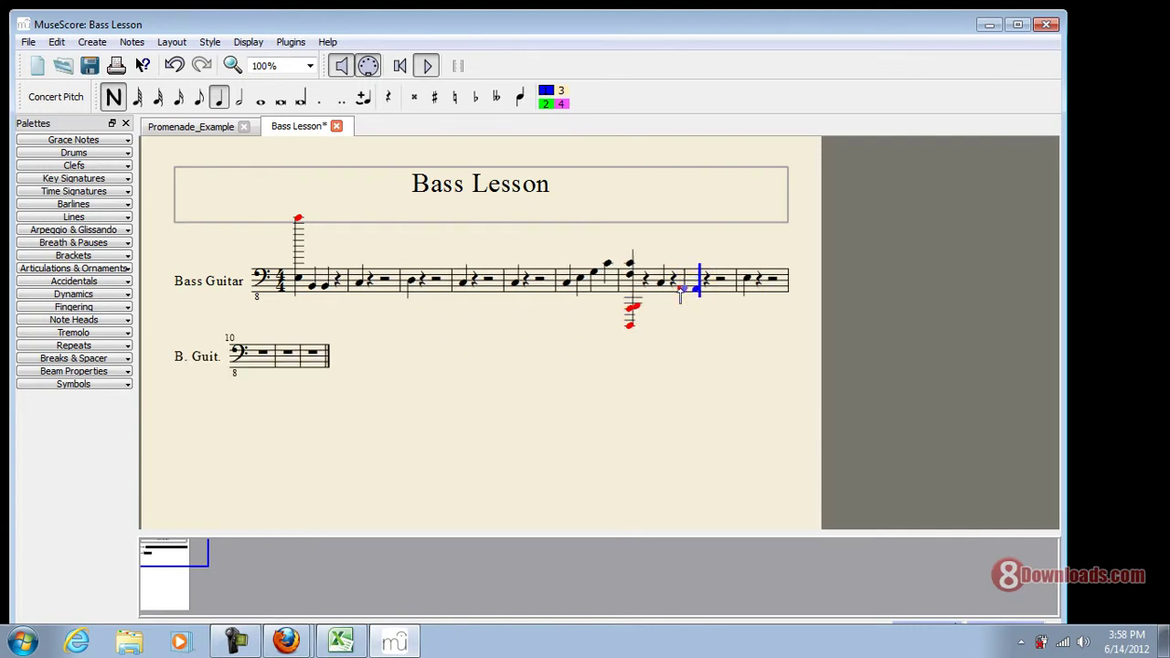
pyautogui.click(774, 283)
pyautogui.click(750, 277)
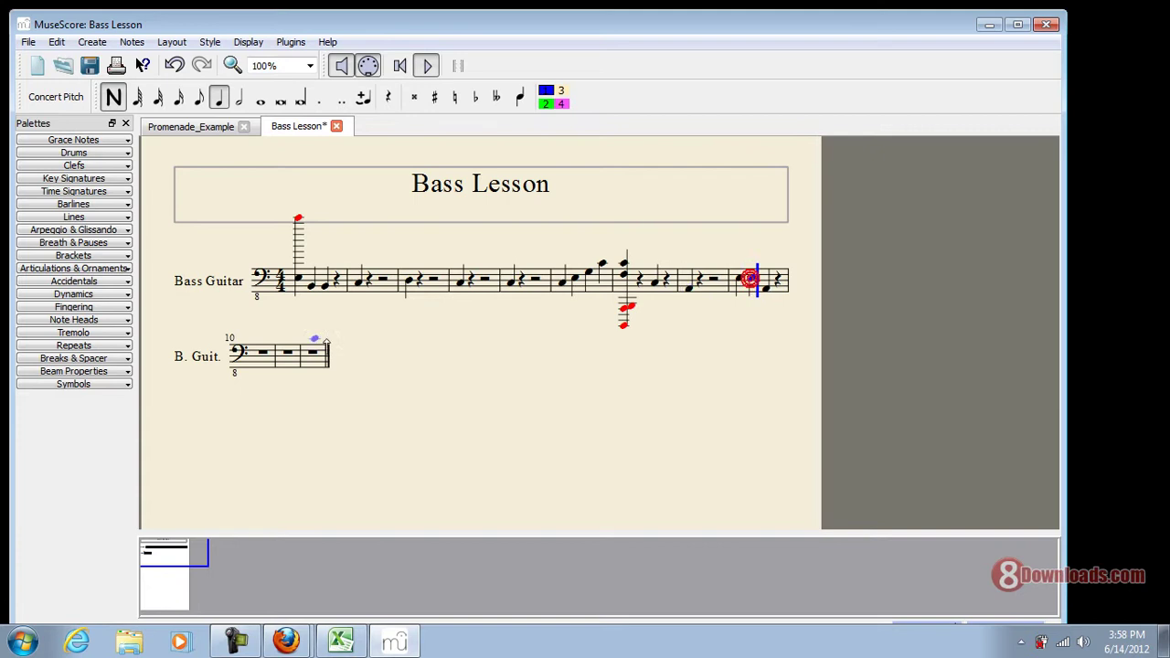
pyautogui.click(255, 364)
pyautogui.click(347, 358)
pyautogui.click(312, 358)
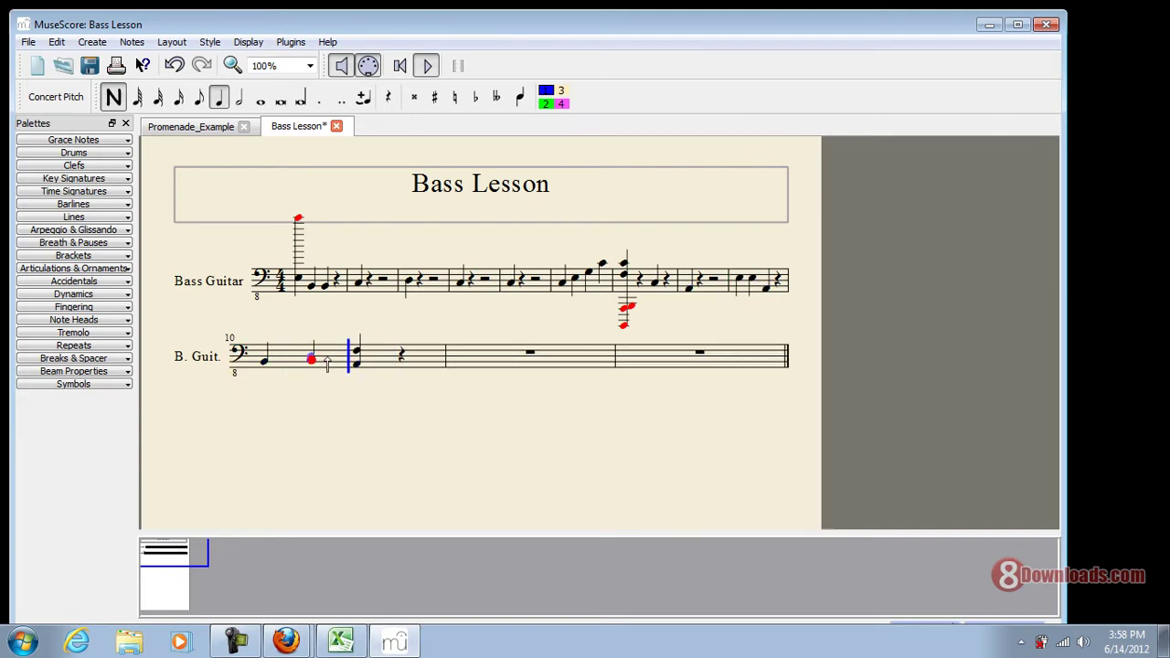
pyautogui.click(399, 352)
pyautogui.click(455, 353)
# Enter a long note tied across measures 11 and 12.
pyautogui.click(260, 102)
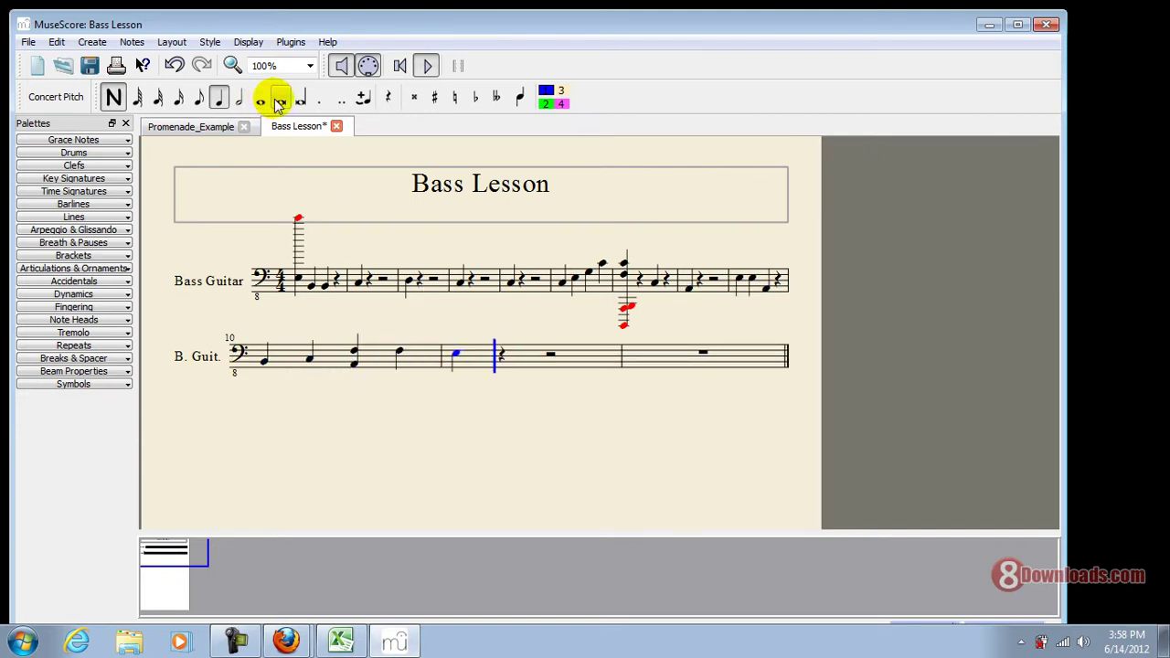
pyautogui.click(280, 98)
pyautogui.click(569, 359)
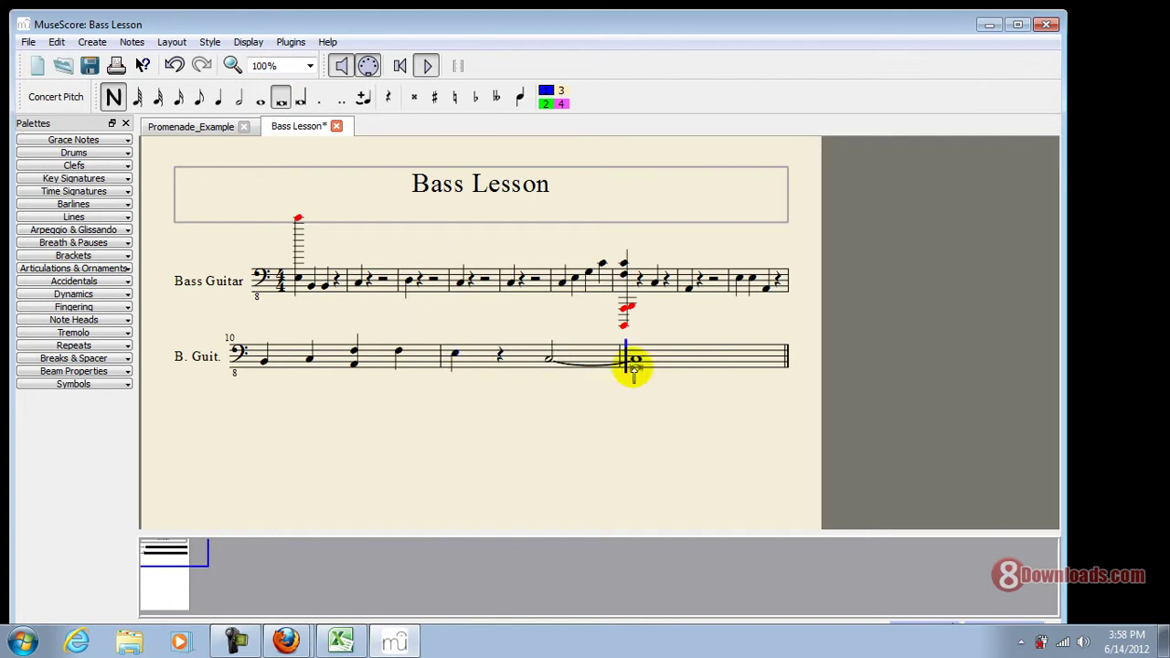
# Add sixteenth-note and 32nd-note runs to the last measure, then start playback.
pyautogui.click(139, 98)
pyautogui.click(673, 353)
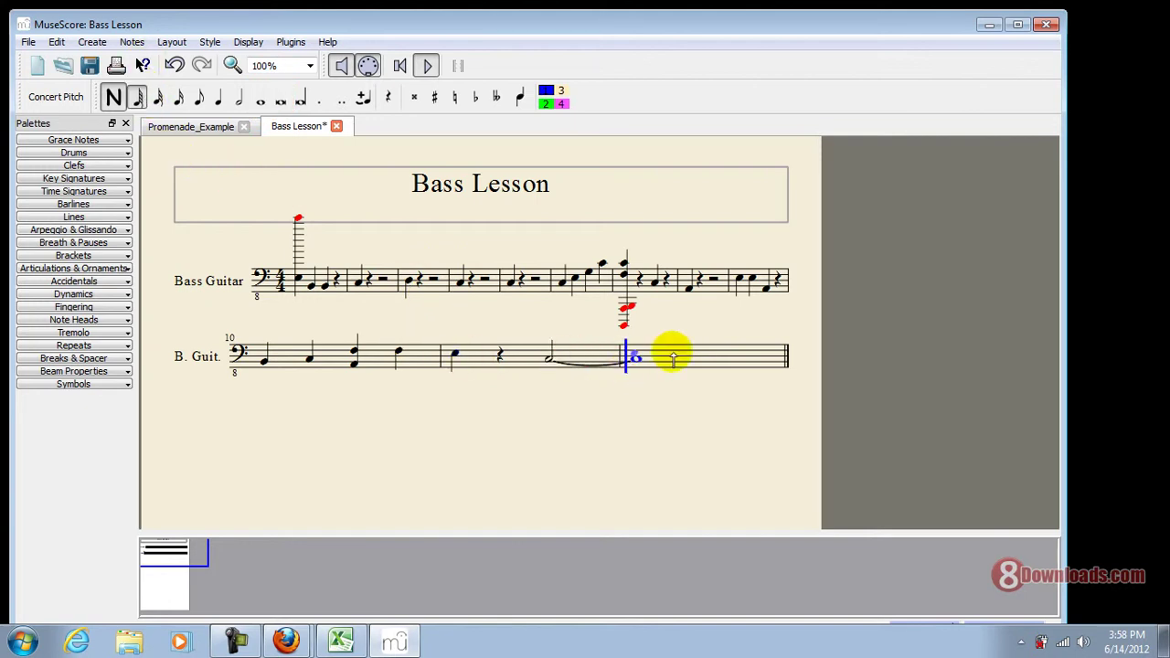
pyautogui.click(681, 354)
pyautogui.click(413, 372)
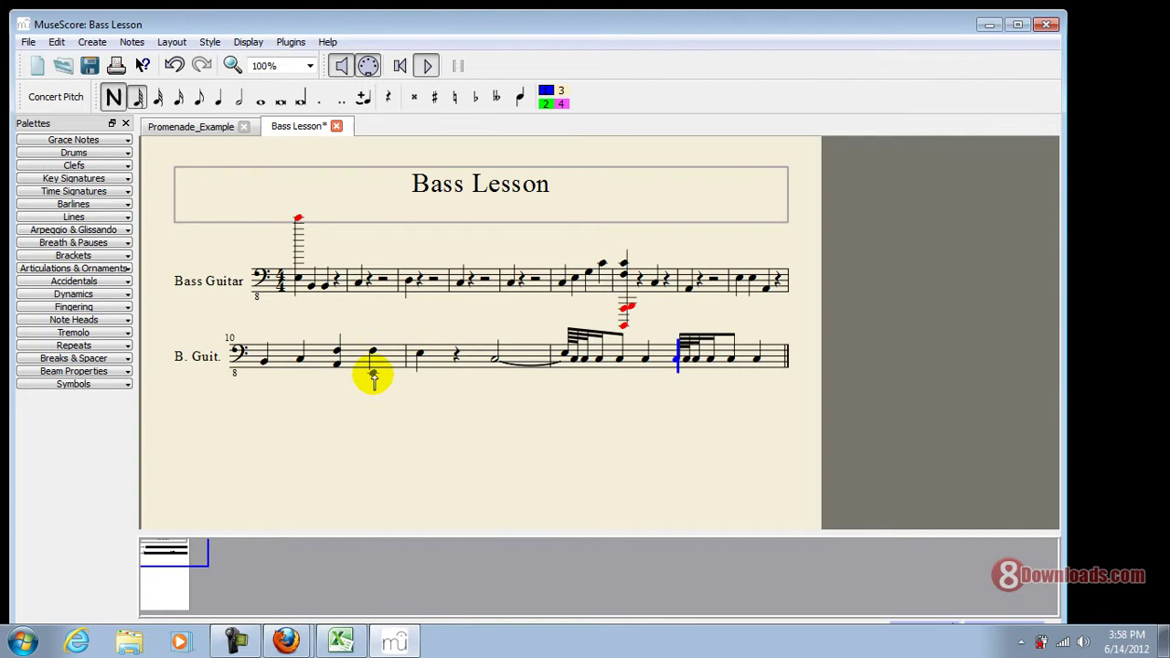
pyautogui.click(783, 357)
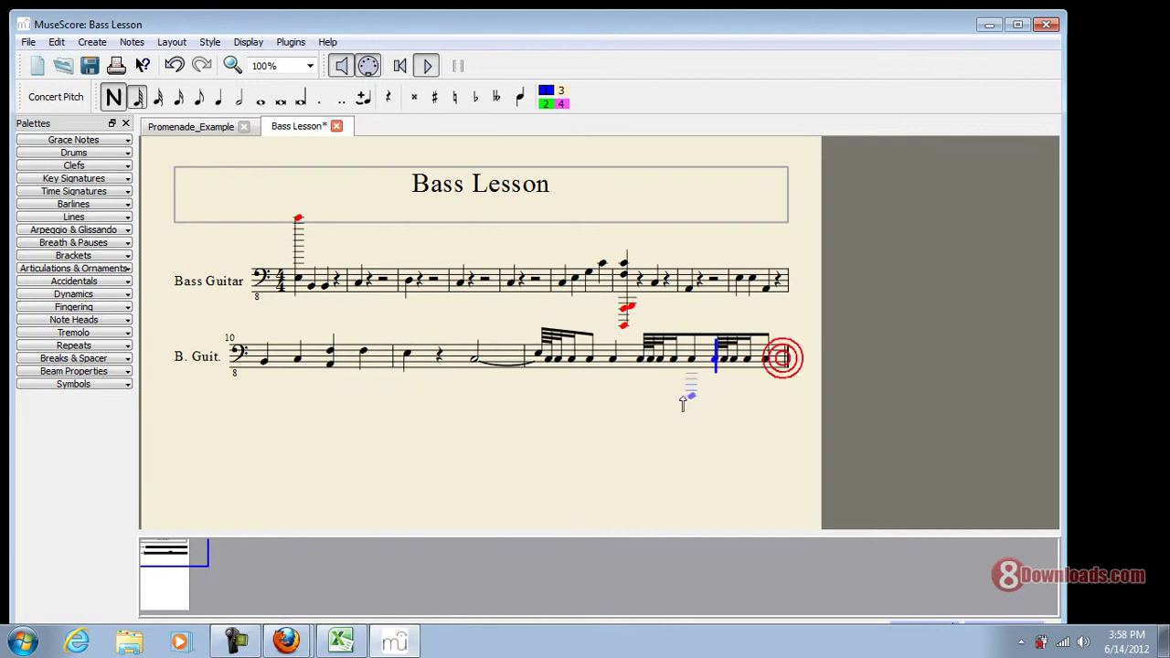
pyautogui.click(157, 98)
pyautogui.click(783, 358)
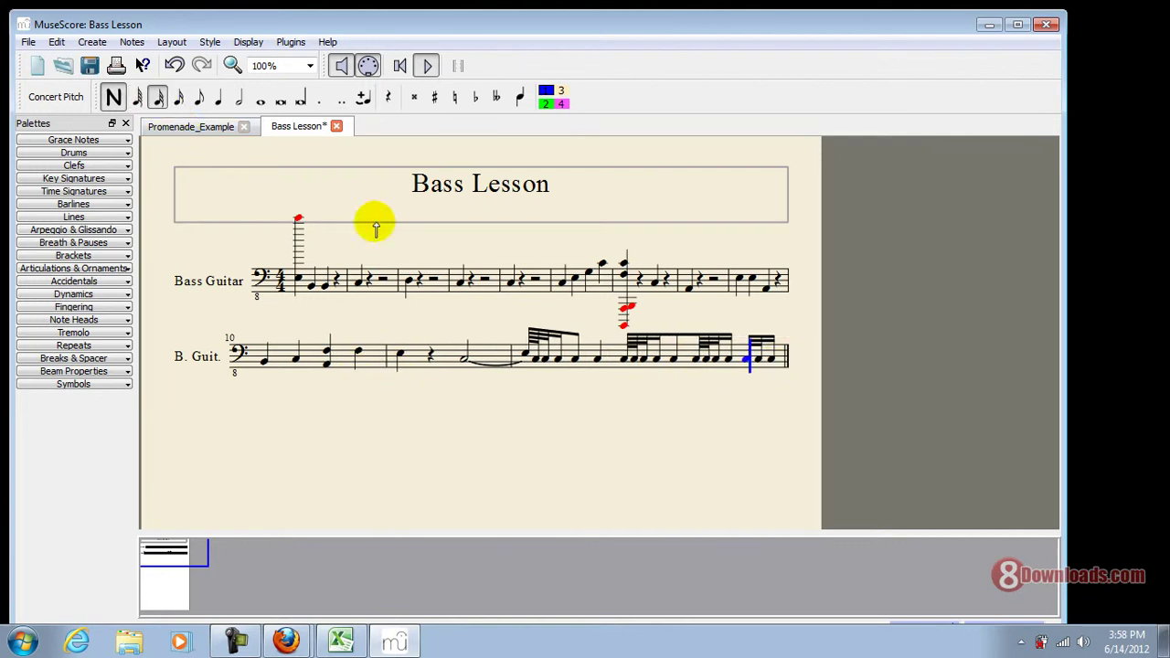
pyautogui.click(427, 66)
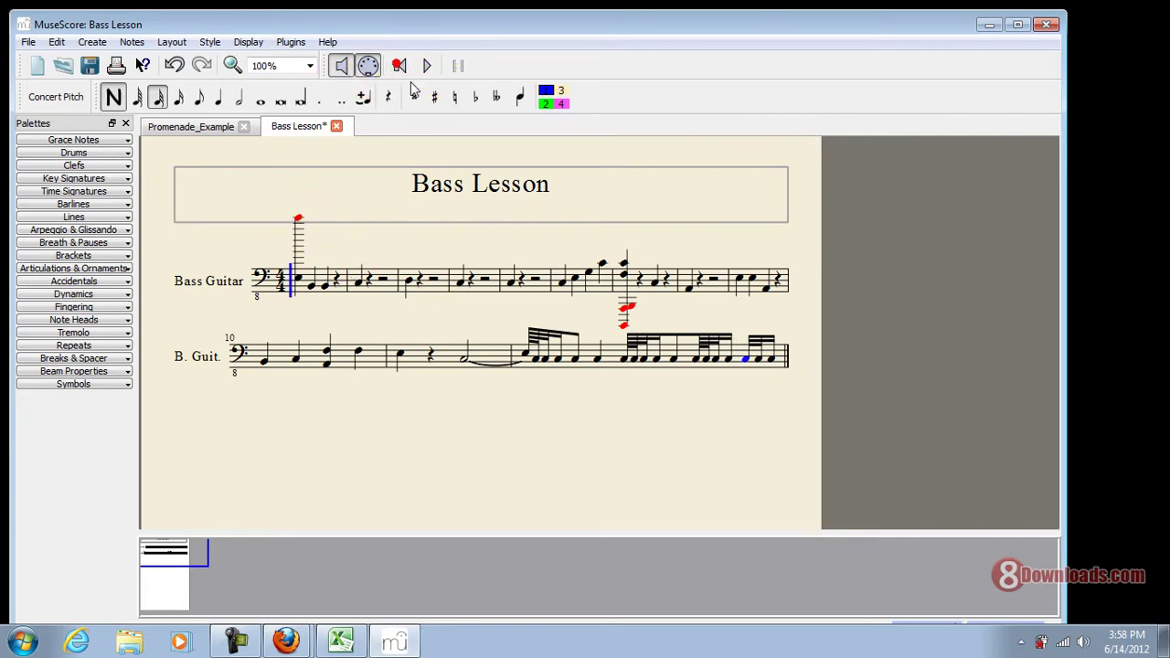
# Play the Bass Lesson score through to the final measure, then resume note input mode.
pyautogui.click(427, 66)
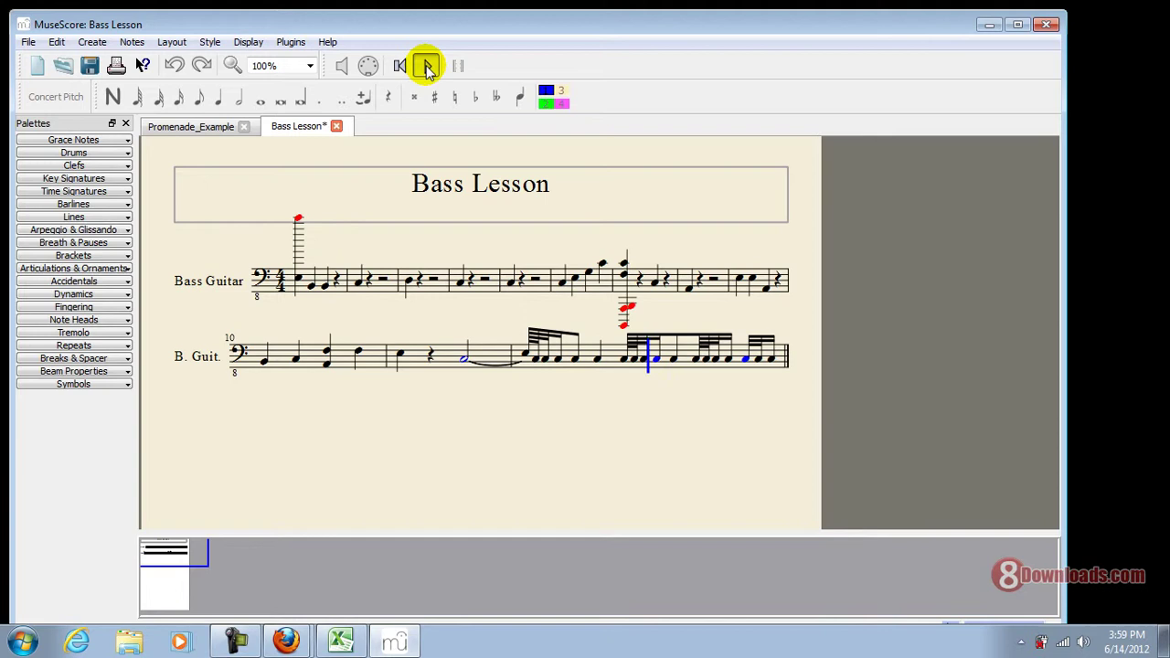
pyautogui.press('n')
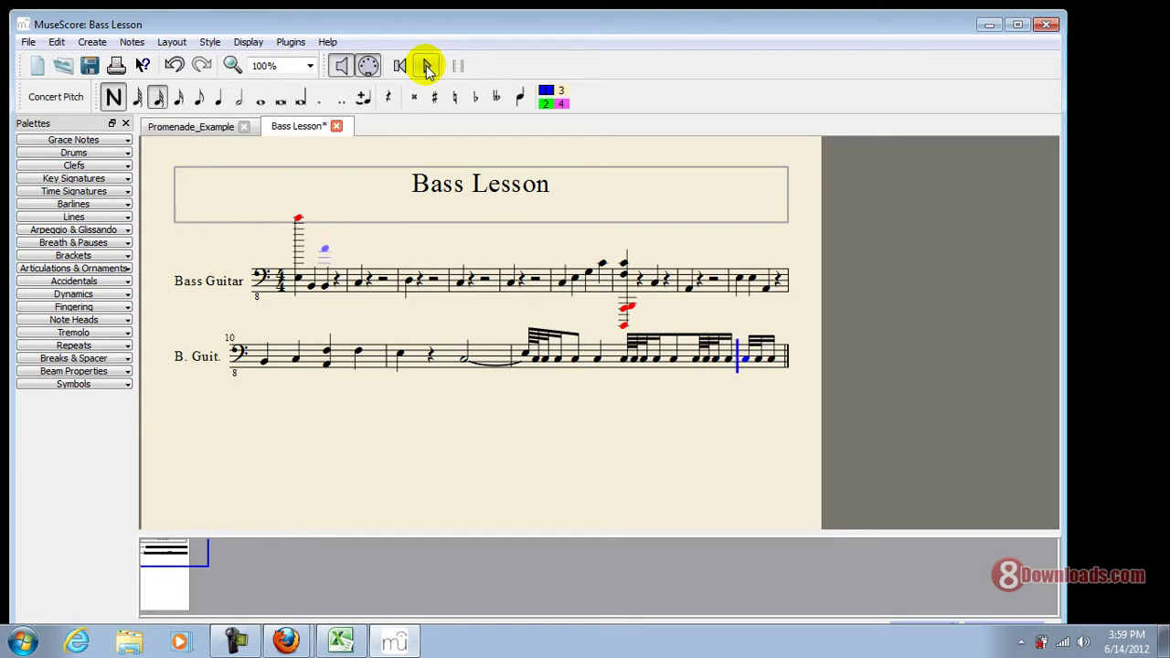